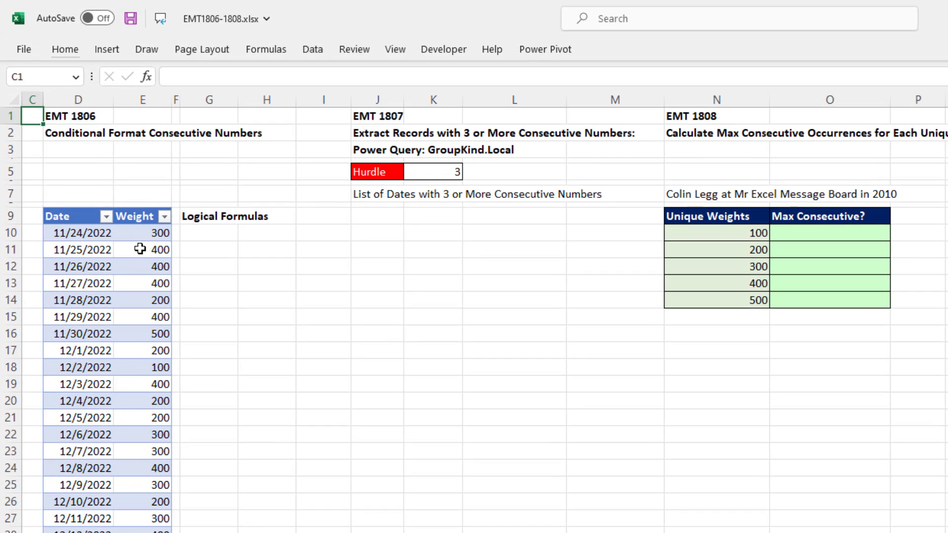
Point out the consecutively repeated 400, 200 and 300 weights in the table.
drag(140, 249, 146, 279)
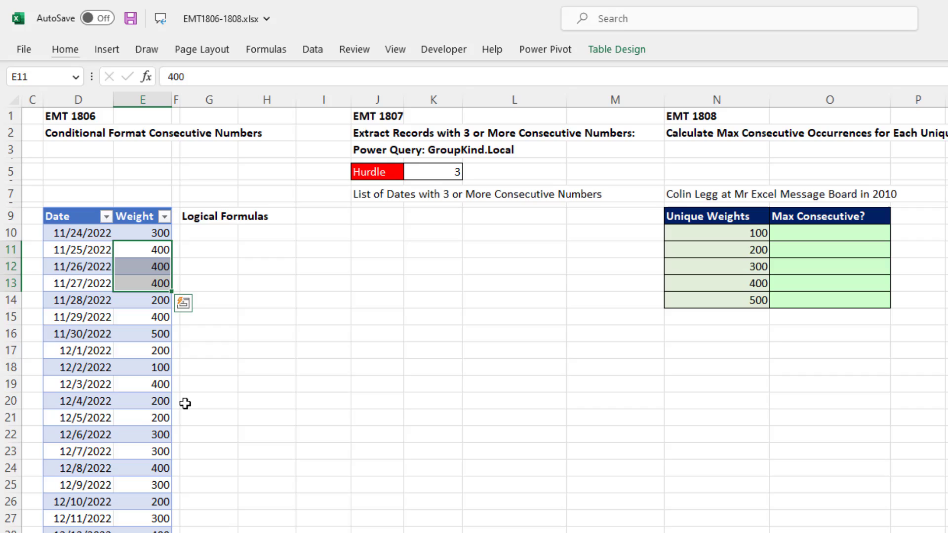
drag(151, 400, 149, 450)
click(151, 435)
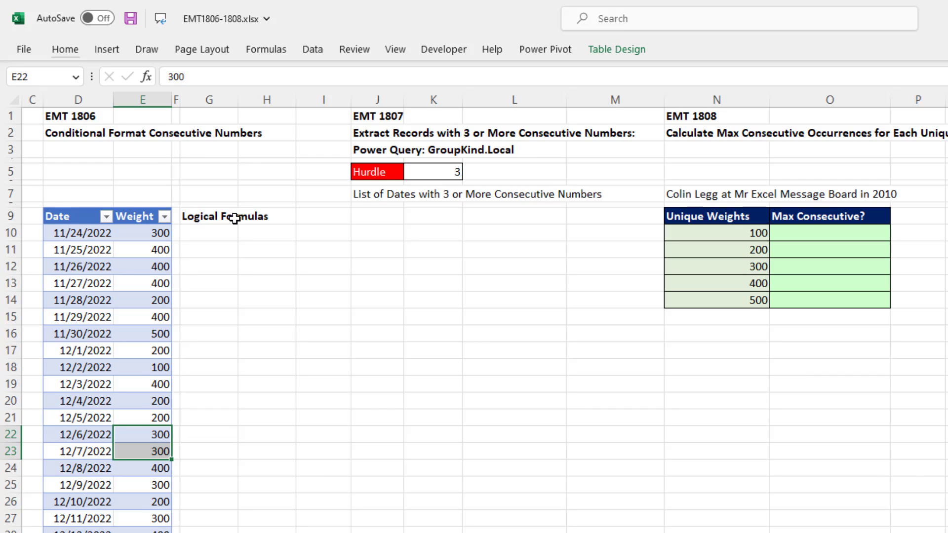
Select G10 under Logical Formulas and preview the Conditional Formatting commands.
click(221, 234)
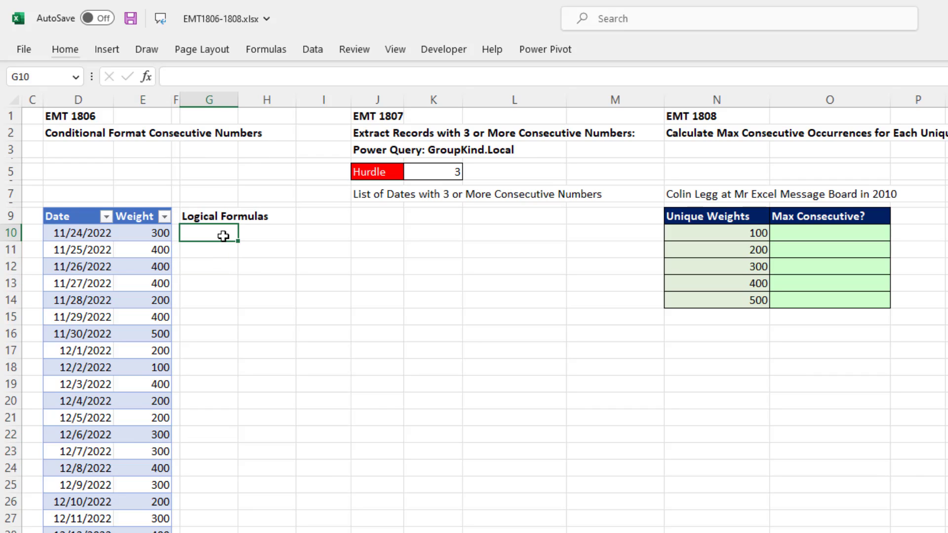
click(68, 52)
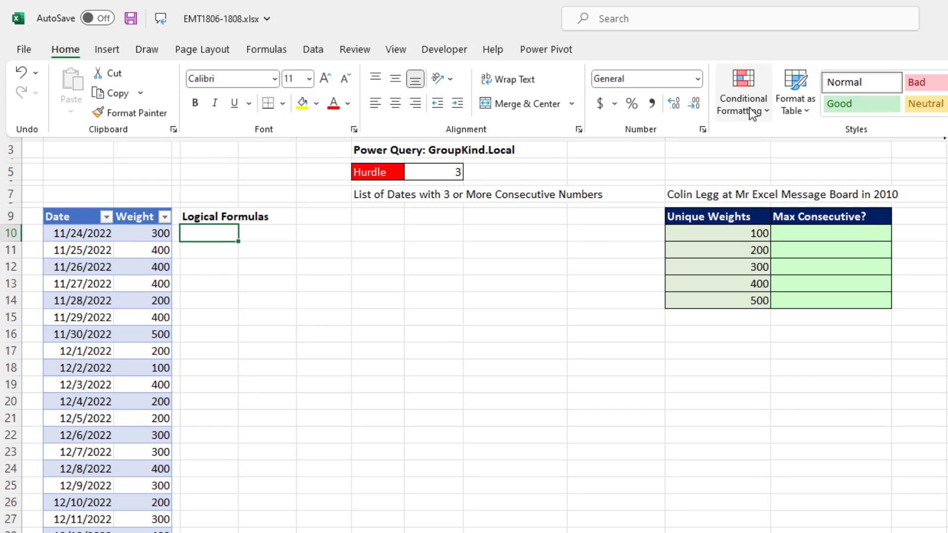
click(219, 235)
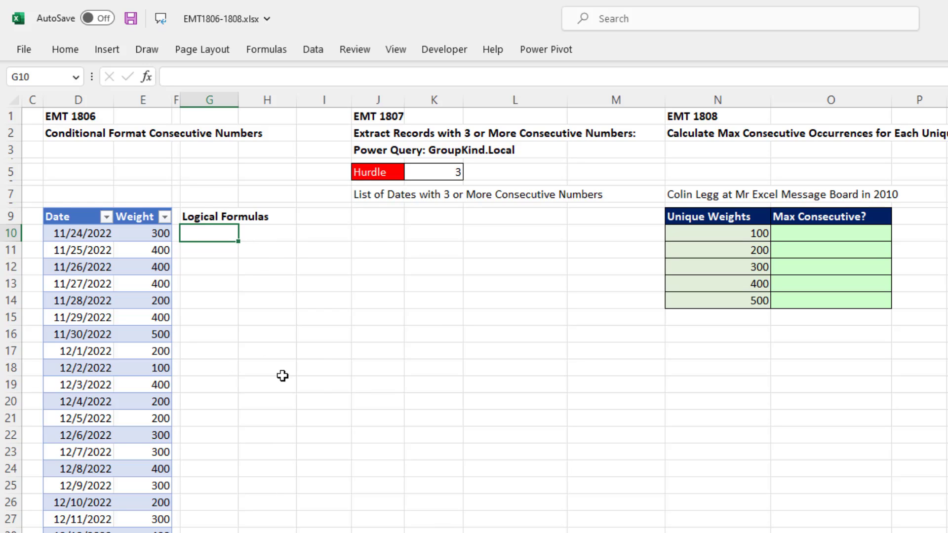
click(80, 56)
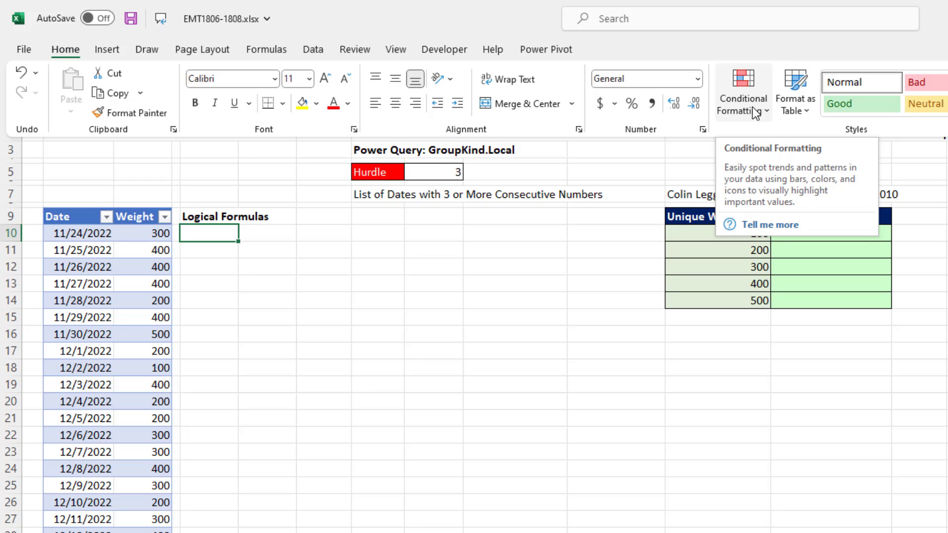
key(Escape)
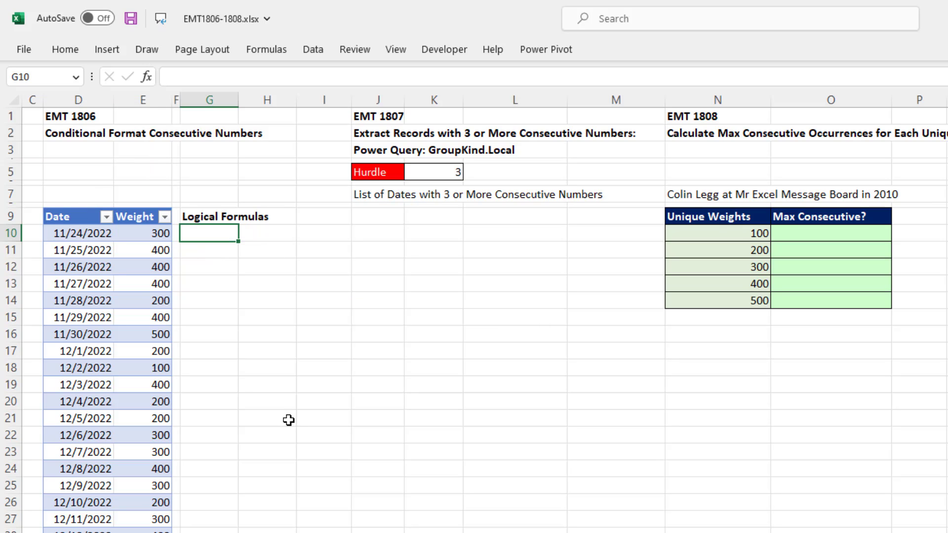
In G10, type the formula =OR(E10=E9,E10=E11).
text(=o)
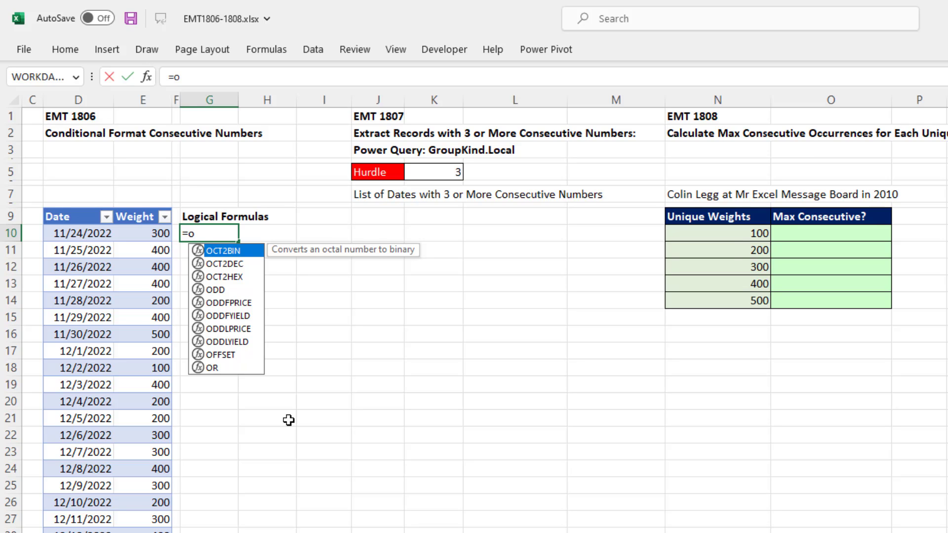
text(r)
key(Tab)
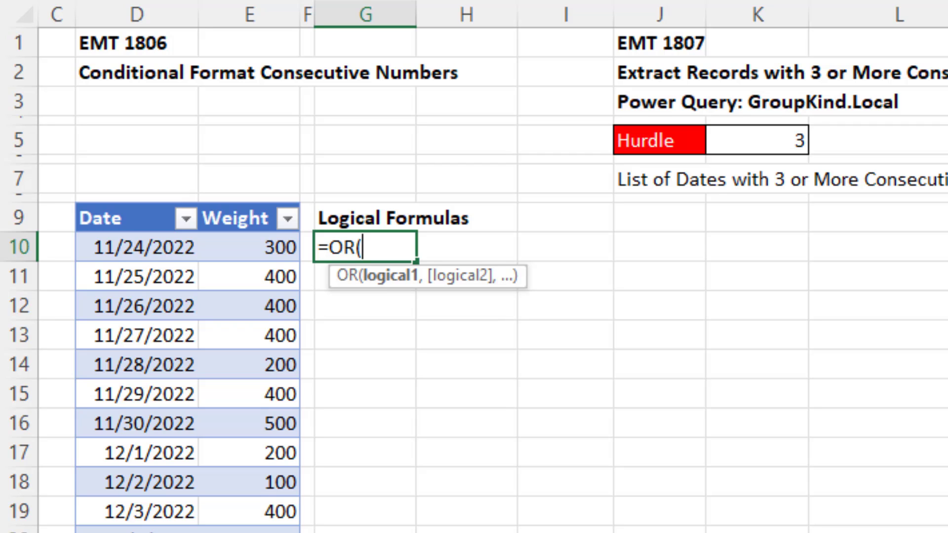
text(E10)
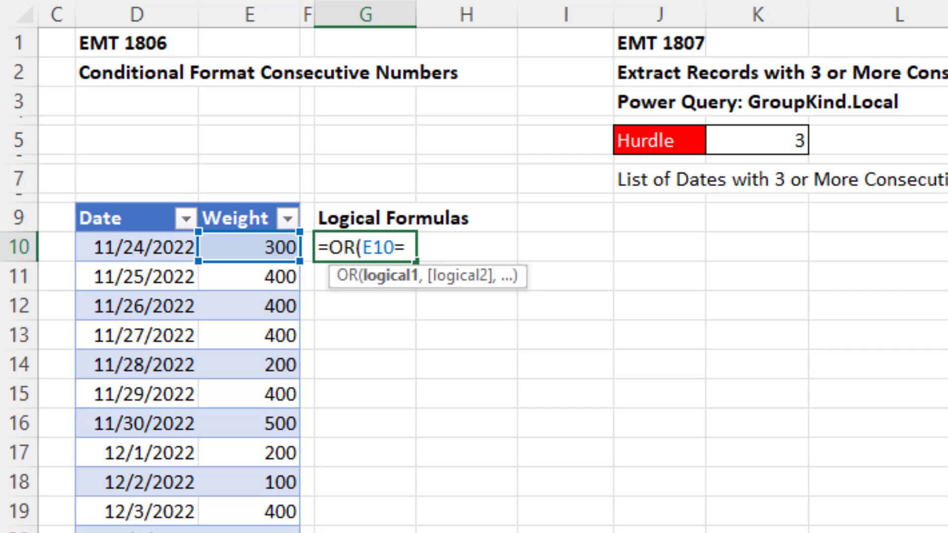
text(=E9)
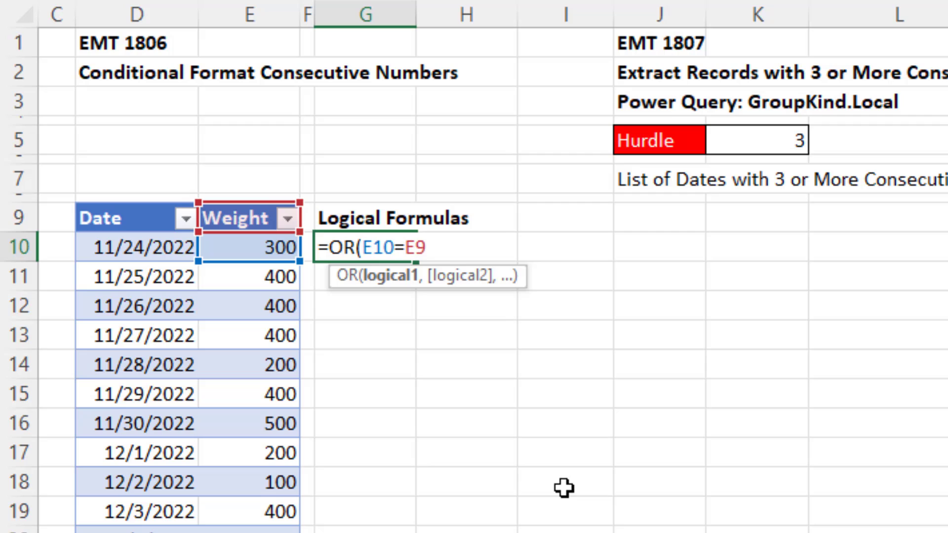
text(,)
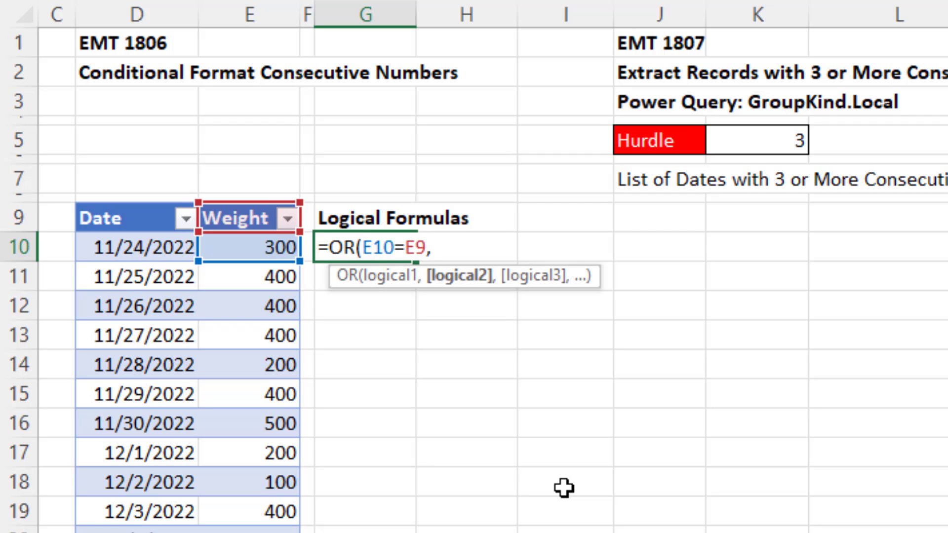
text(E10)
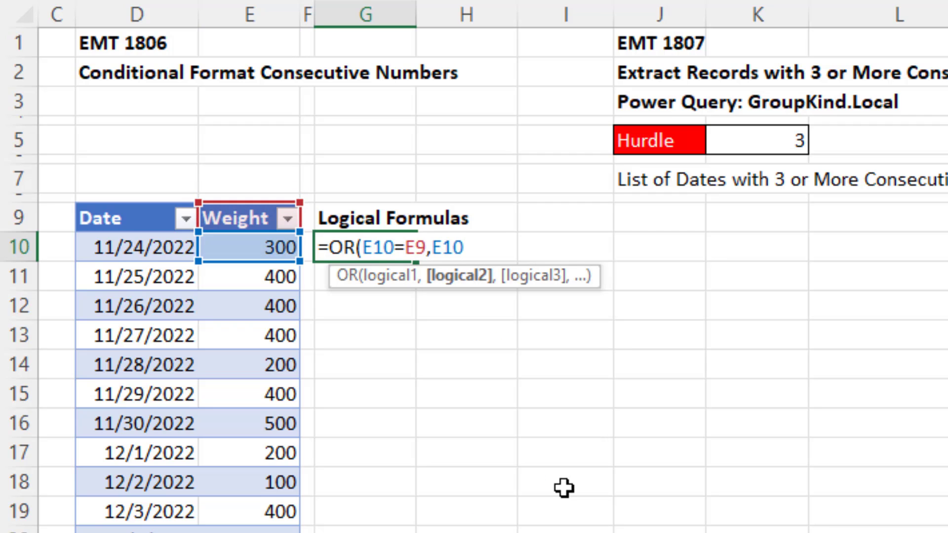
text(=E1)
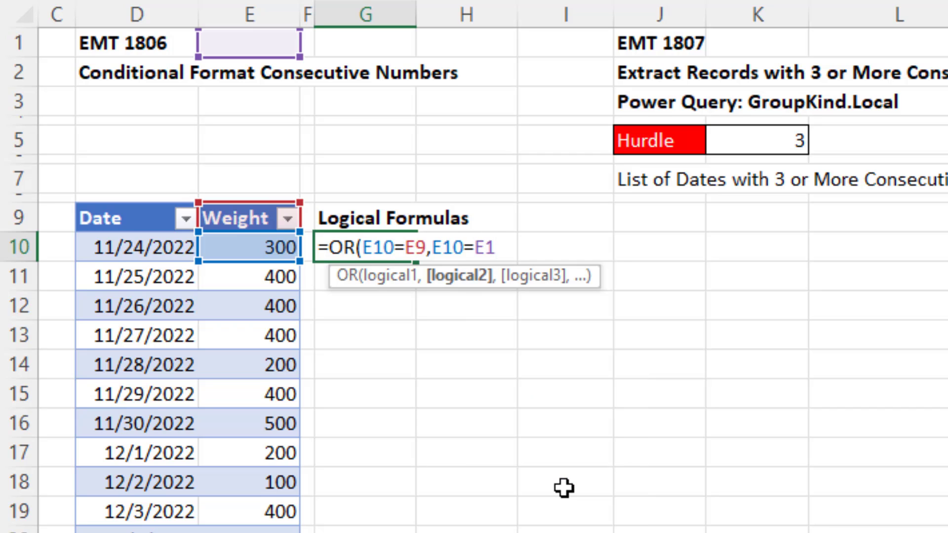
text(1)
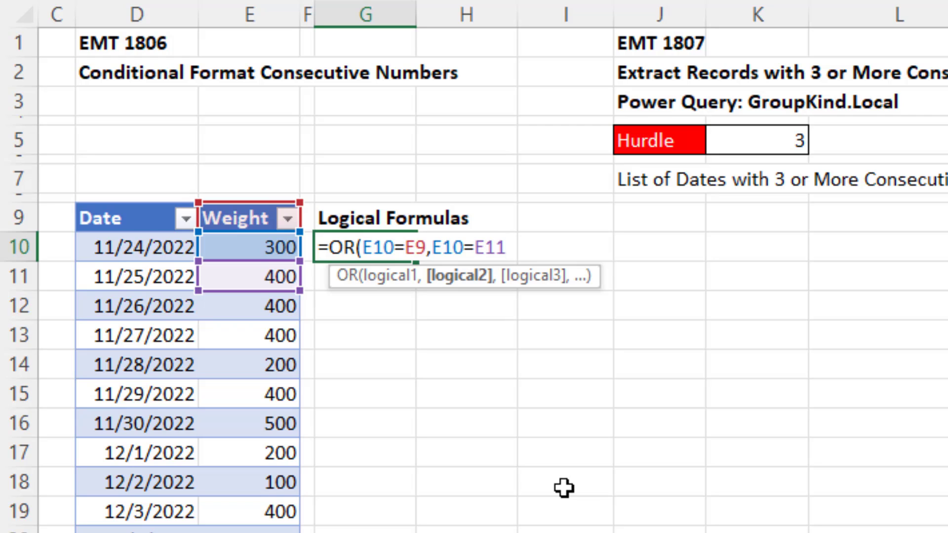
text())
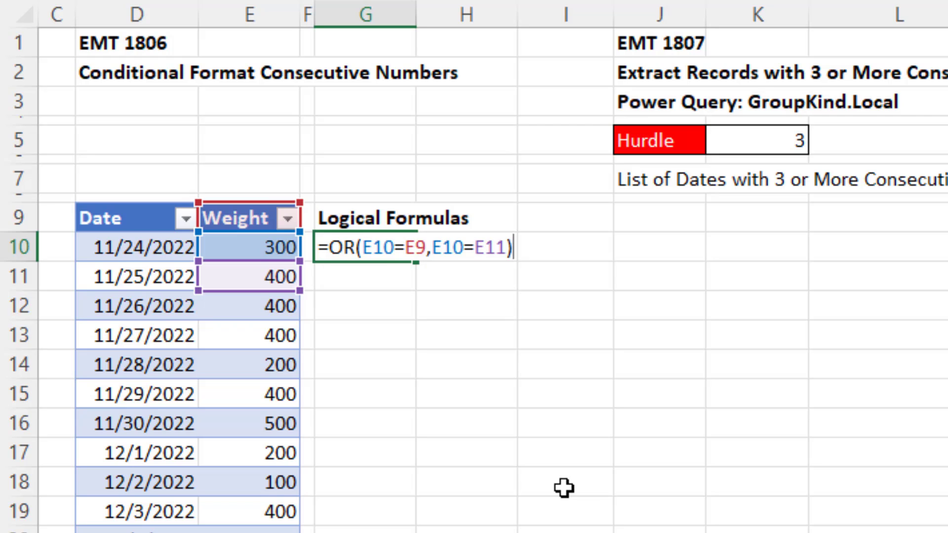
Lock every reference to column E, giving =OR($E10=$E9,$E10=$E11), and commit it in G10.
click(384, 247)
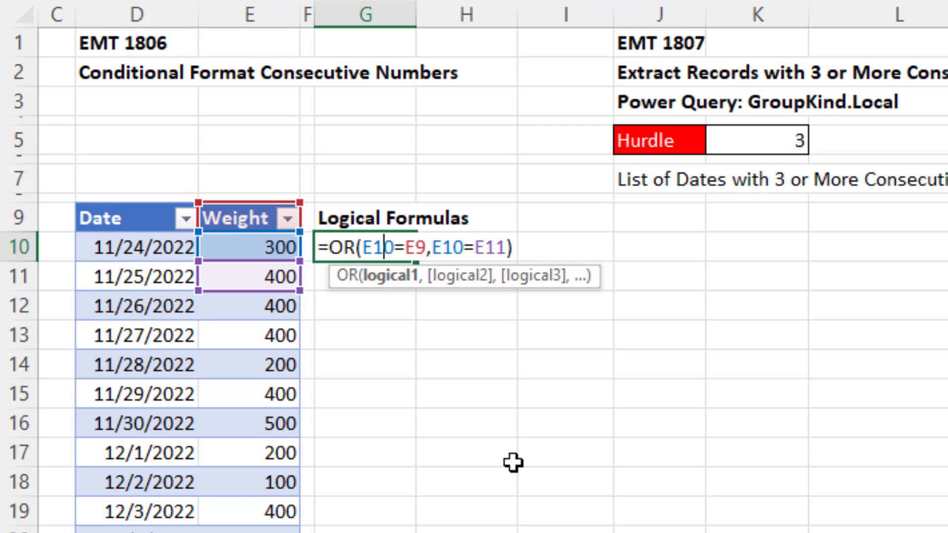
key(F4)
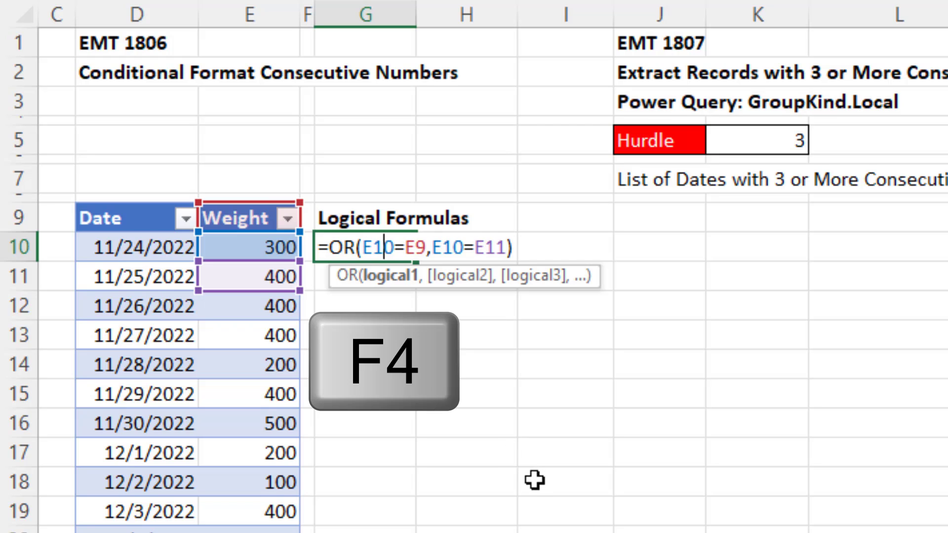
key(F4)
key(F4)
key(F4)
click(437, 237)
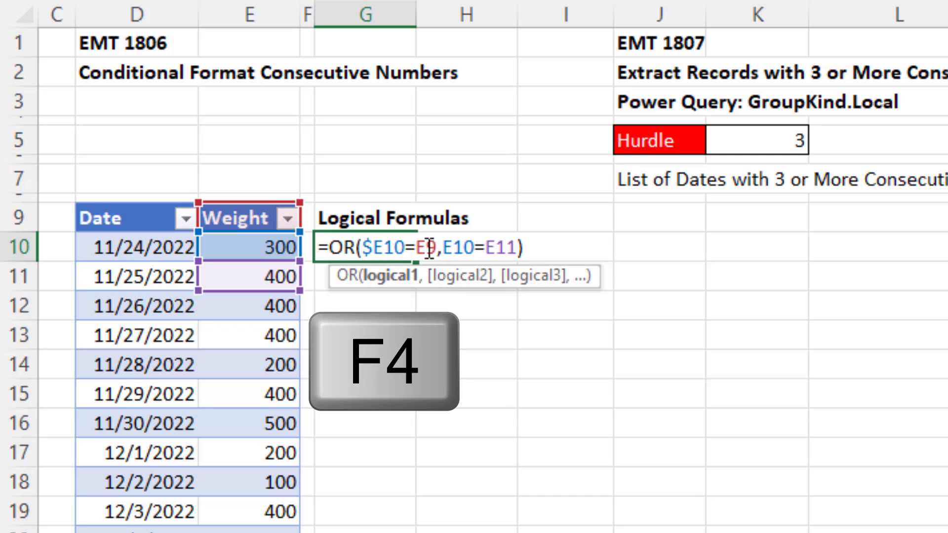
key(F4)
key(F4)
key(F4)
click(475, 244)
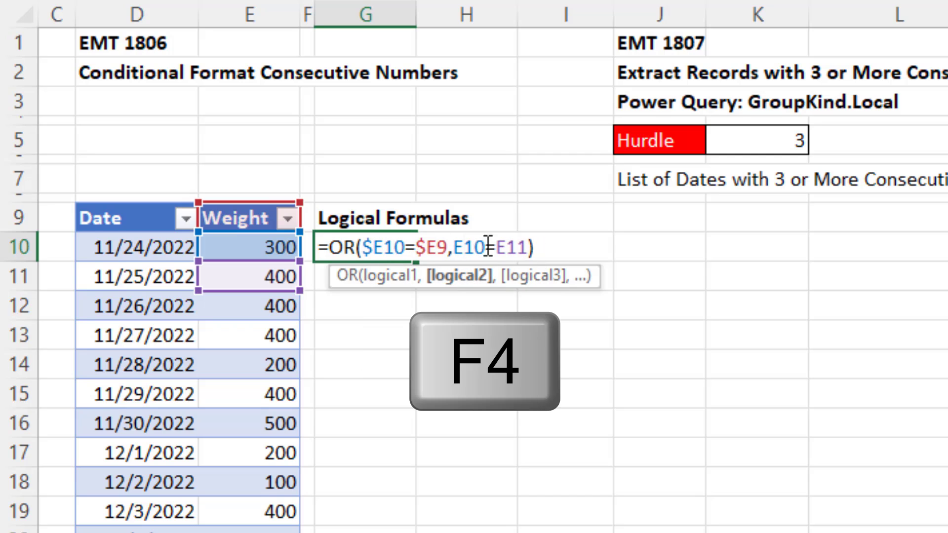
key(F4)
key(F4)
key(F4)
click(533, 248)
key(F4)
key(F4)
key(F4)
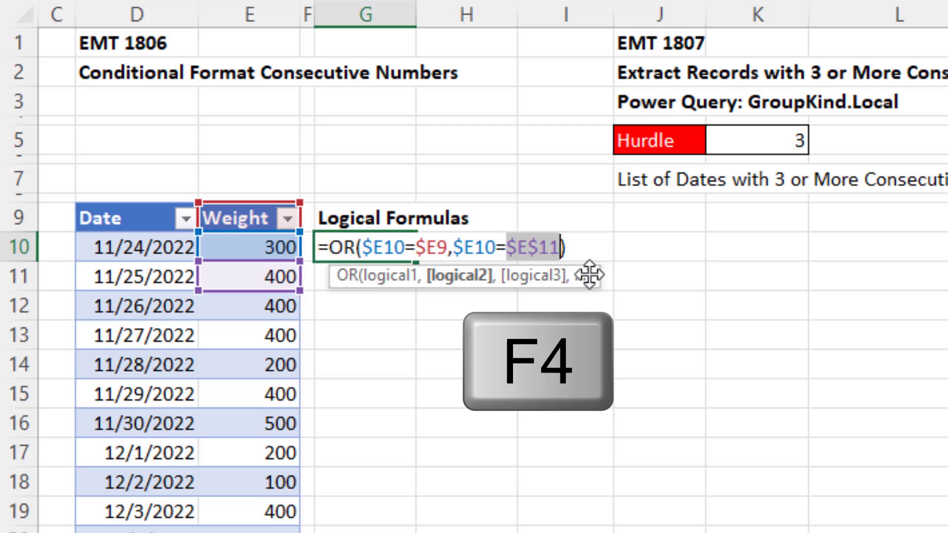
click(589, 247)
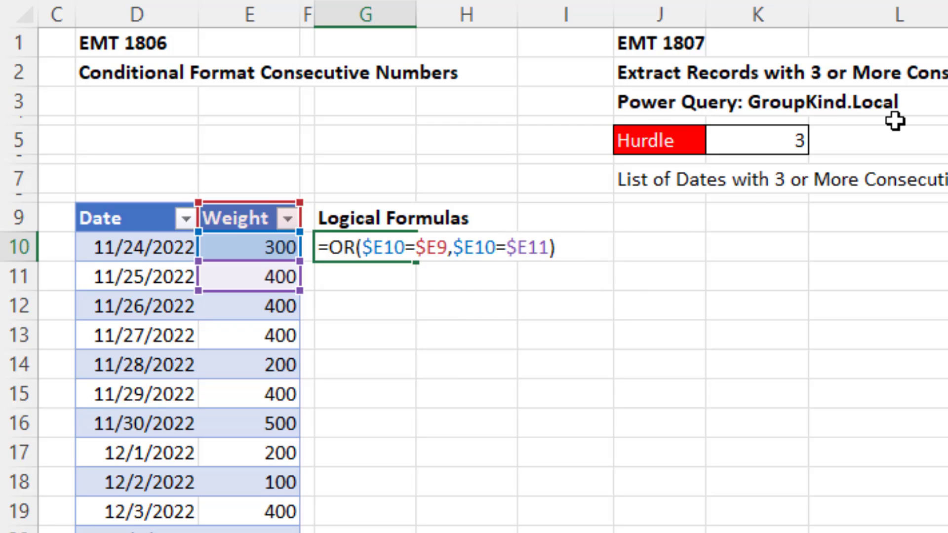
key(ctrl+Return)
Fill the G10 formula into H10 and down to row 38, then check the repeated 100 and 400 results.
drag(416, 262, 493, 268)
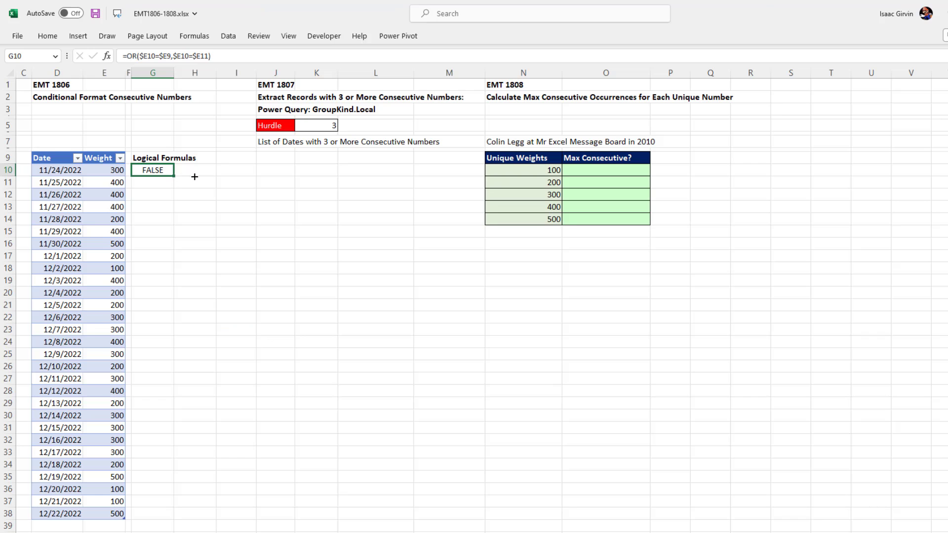
drag(214, 176, 251, 522)
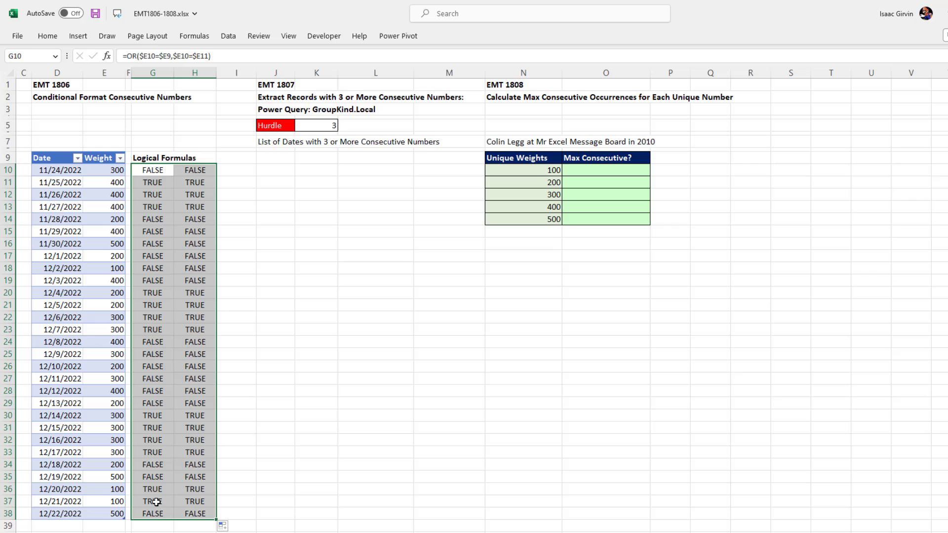
drag(147, 489, 195, 501)
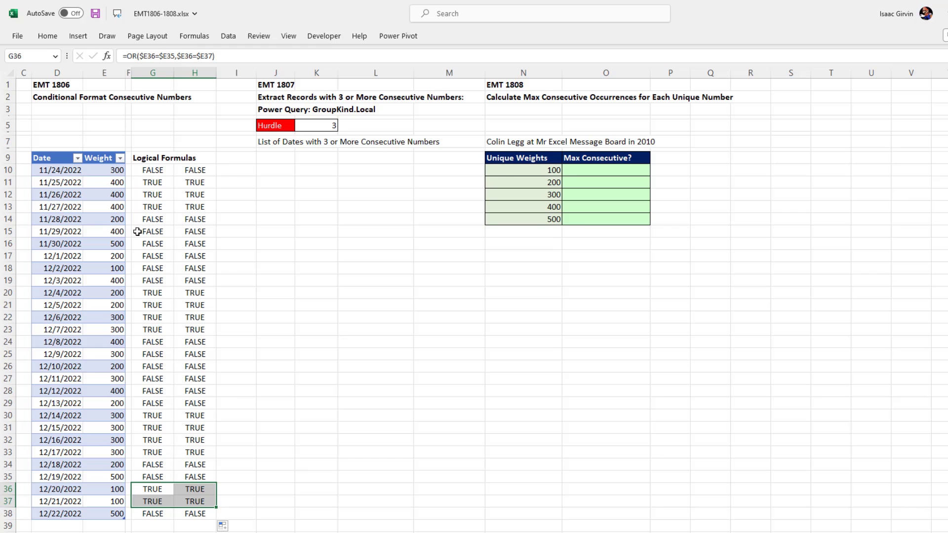
drag(140, 207, 169, 181)
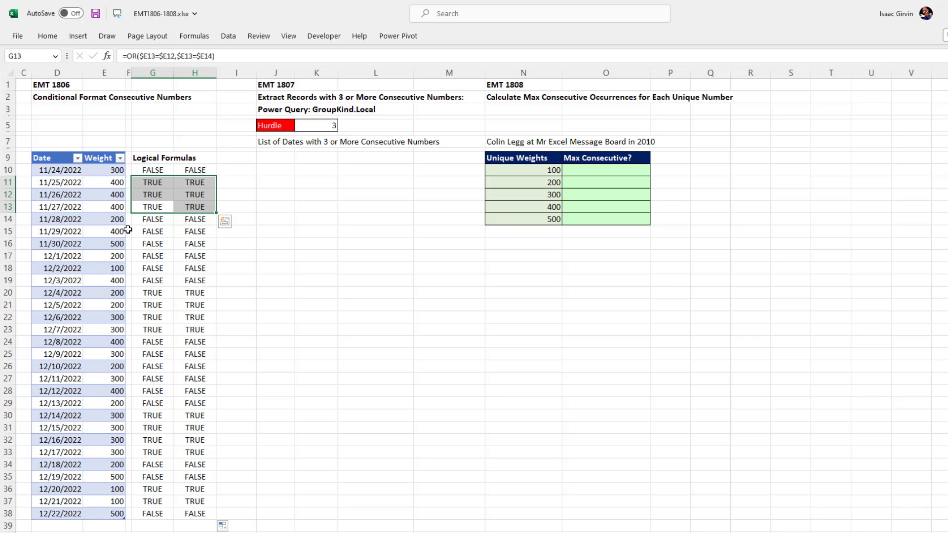
Copy the =OR($E10=$E9,$E10=$E11) formula text from G10, then select D10:E38.
click(152, 169)
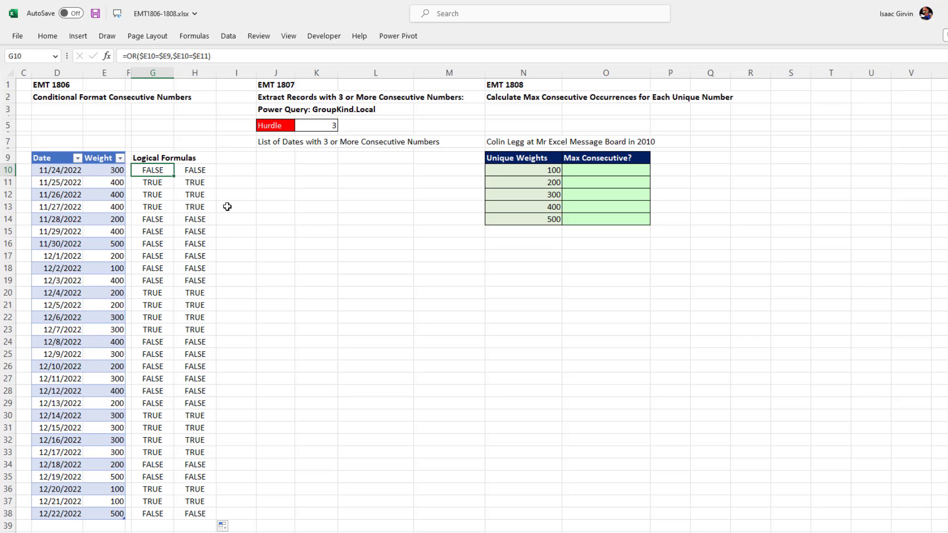
double_click(169, 173)
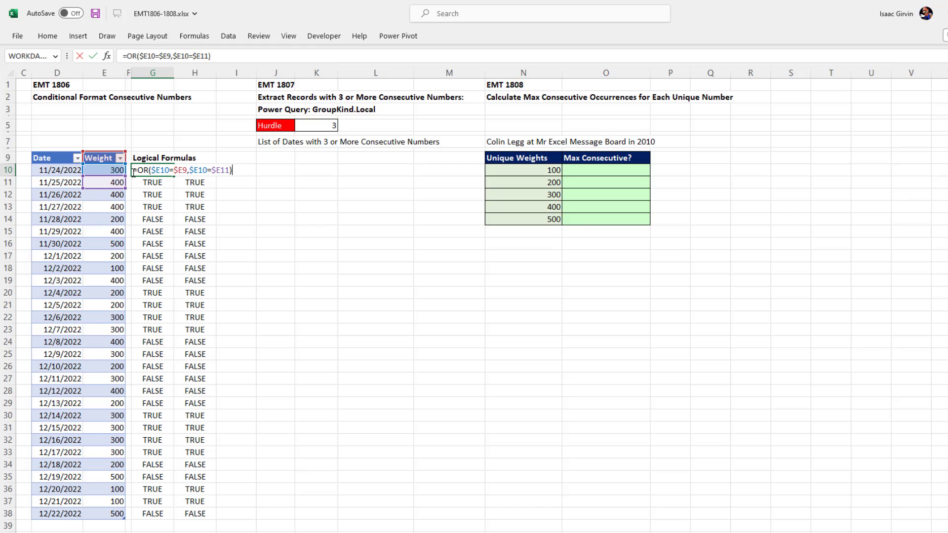
drag(133, 170, 233, 170)
key(ctrl+c)
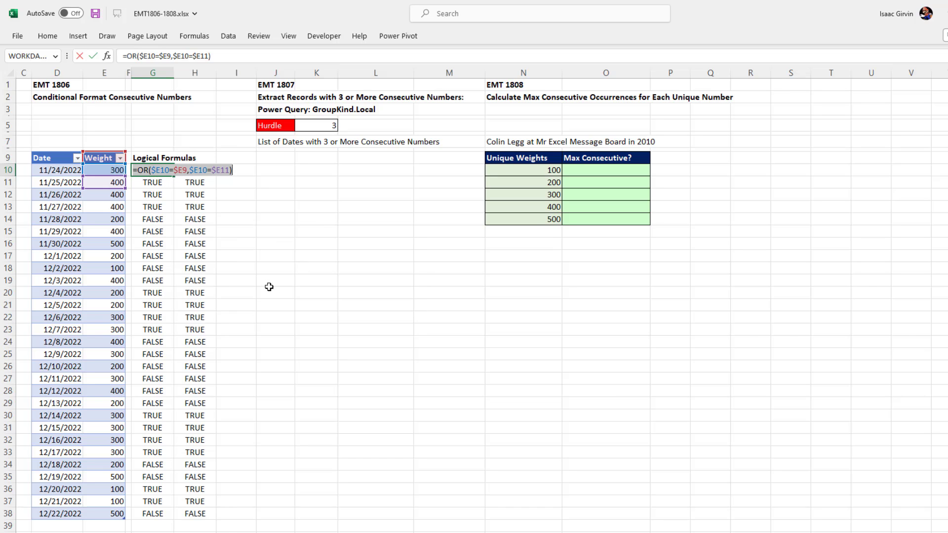
key(Escape)
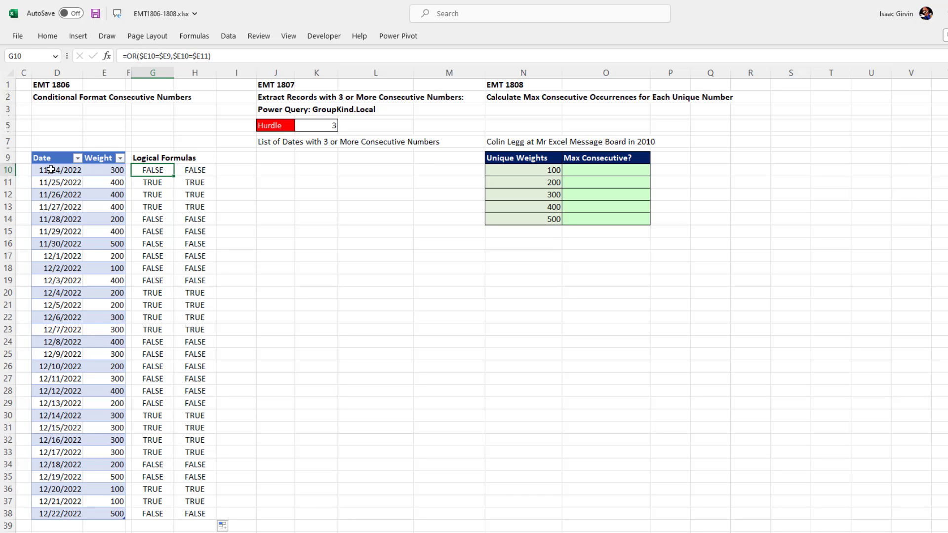
drag(51, 169, 104, 515)
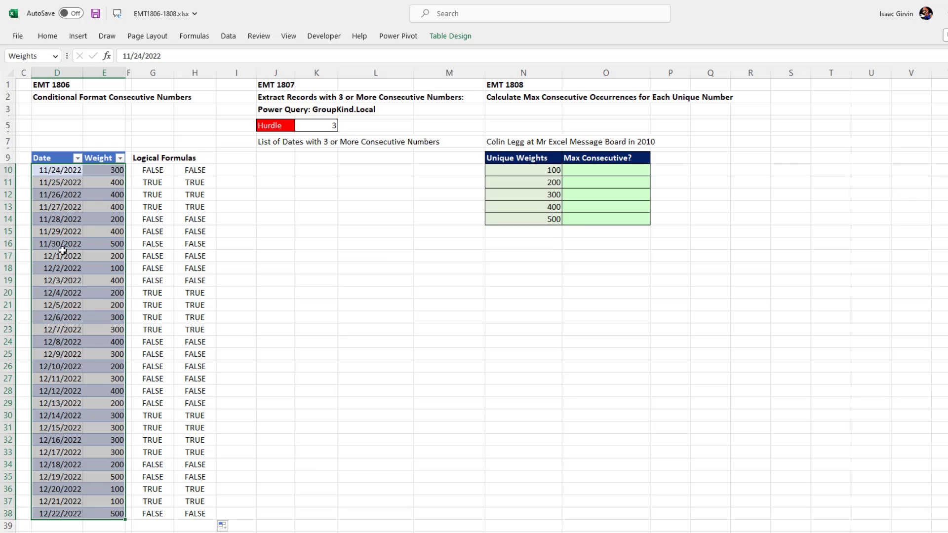
Add a formula-based conditional formatting rule with the pasted OR formula and yellow fill.
click(48, 36)
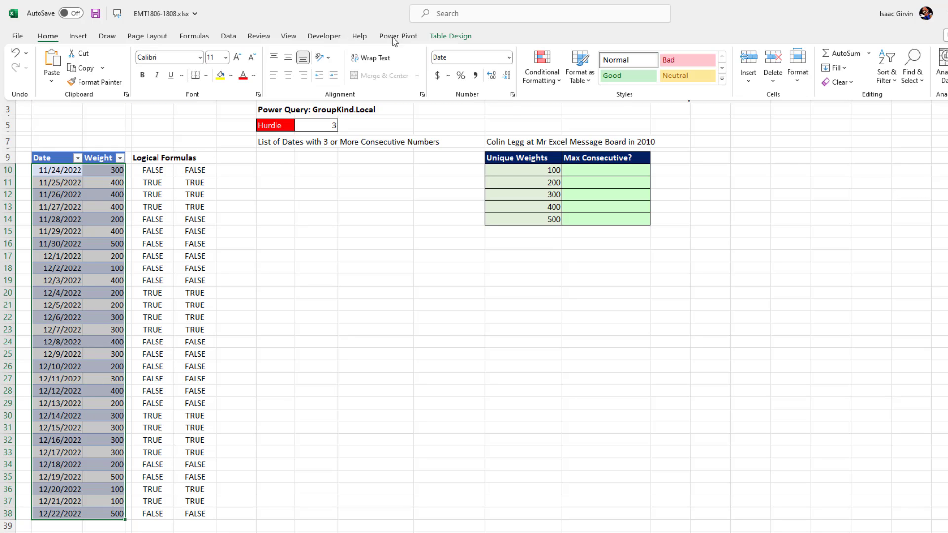
click(557, 84)
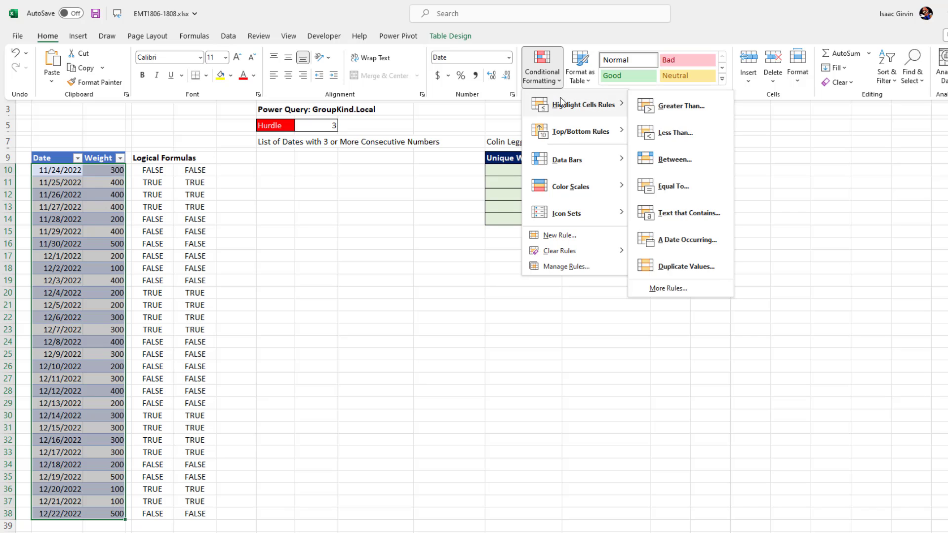
click(568, 236)
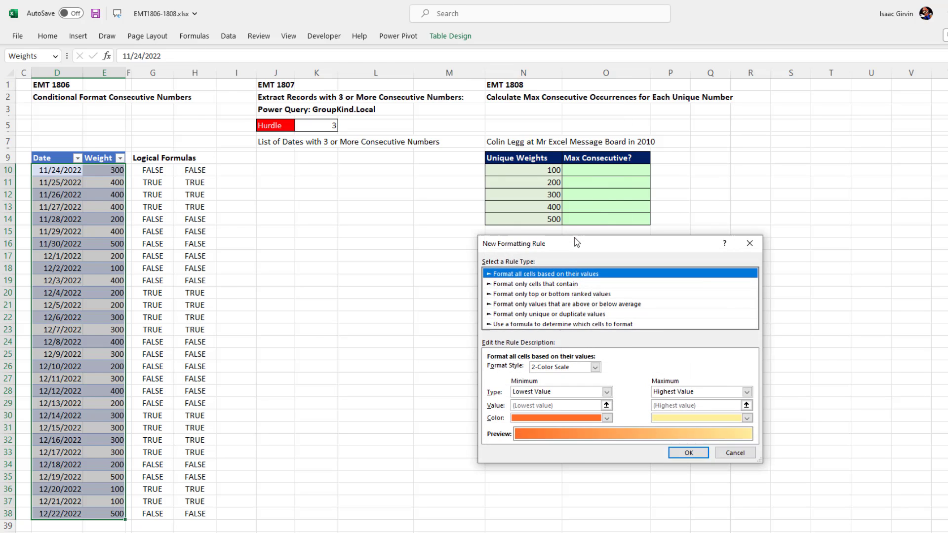
click(642, 278)
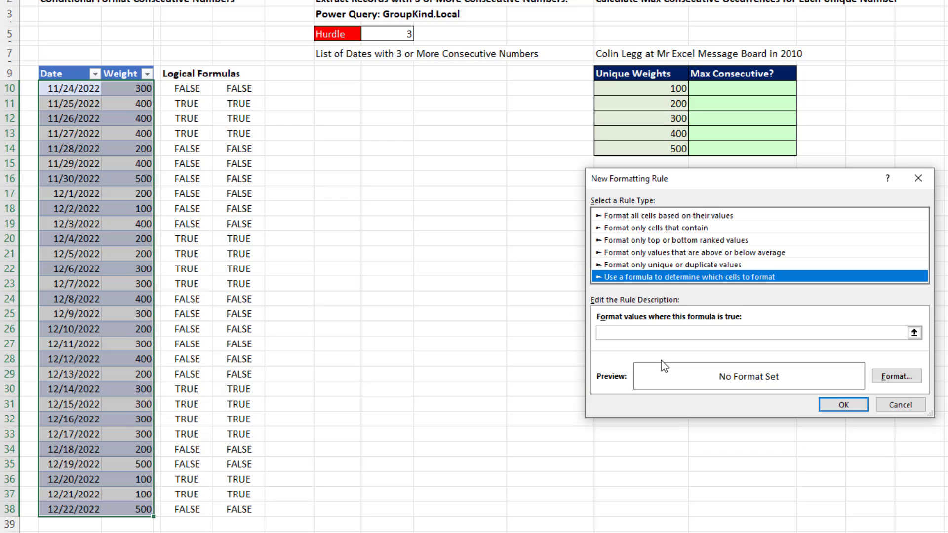
click(654, 335)
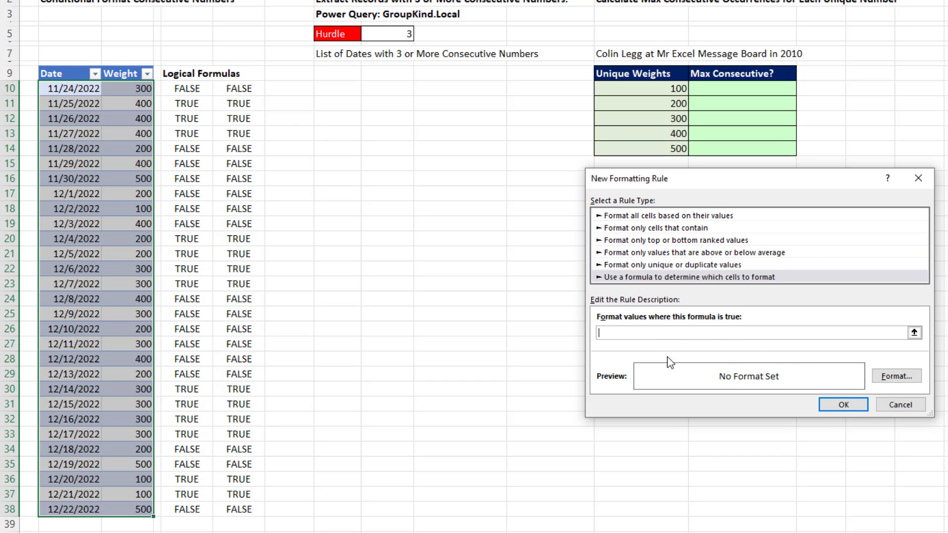
key(ctrl+v)
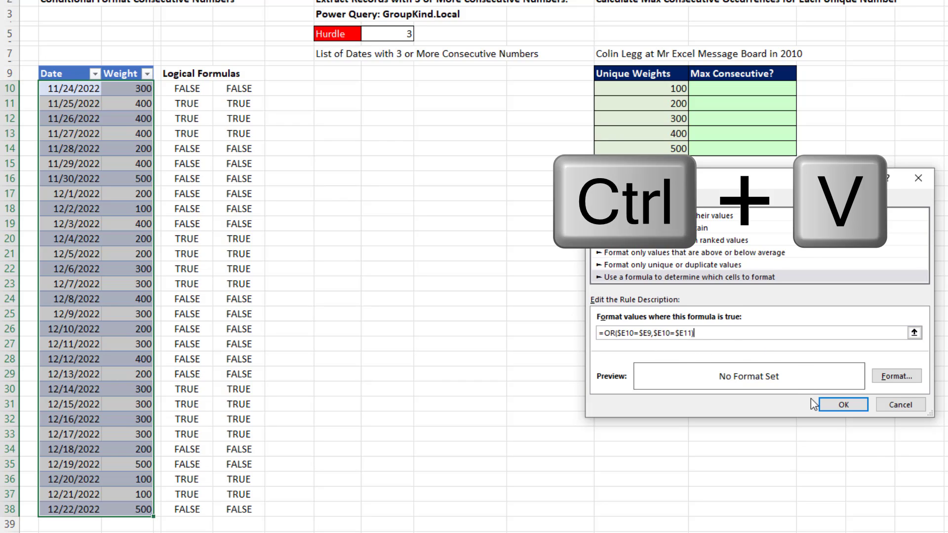
click(884, 377)
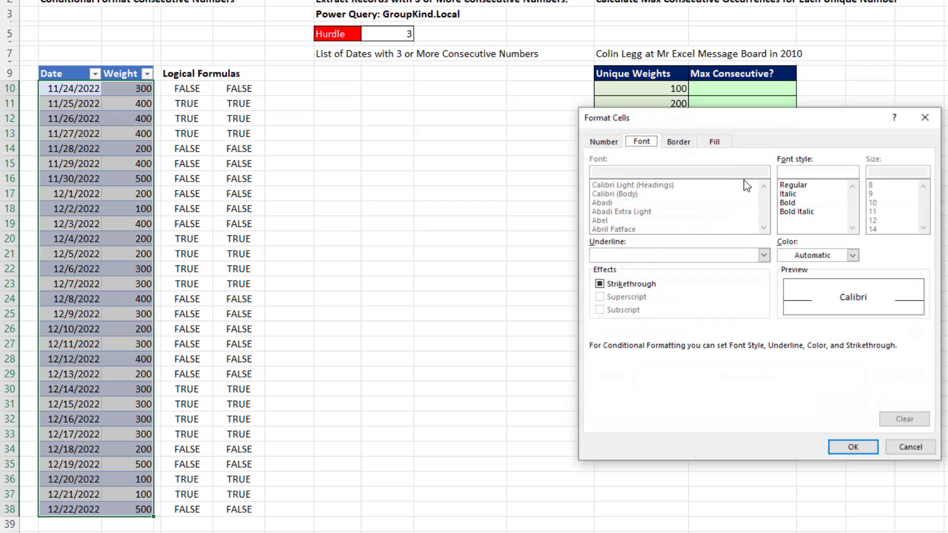
click(711, 143)
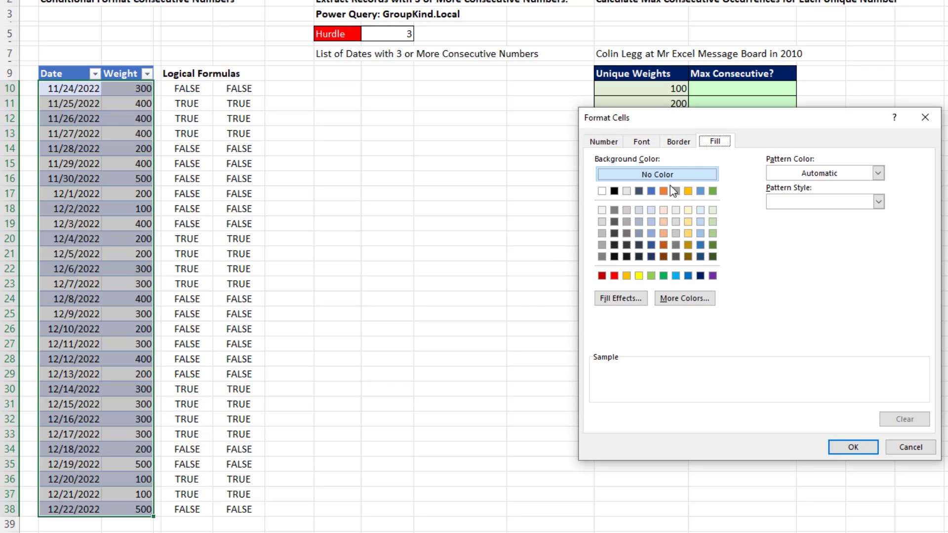
click(638, 275)
click(854, 447)
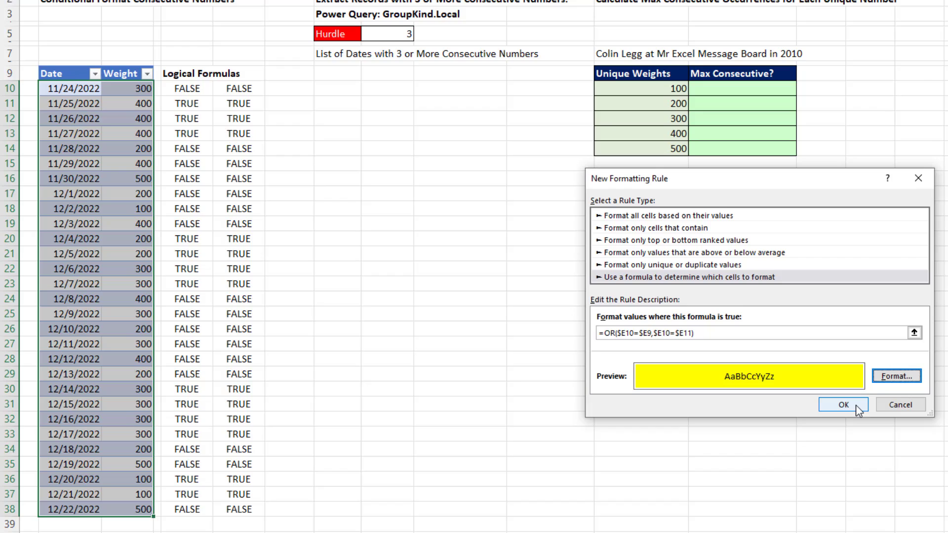
click(855, 405)
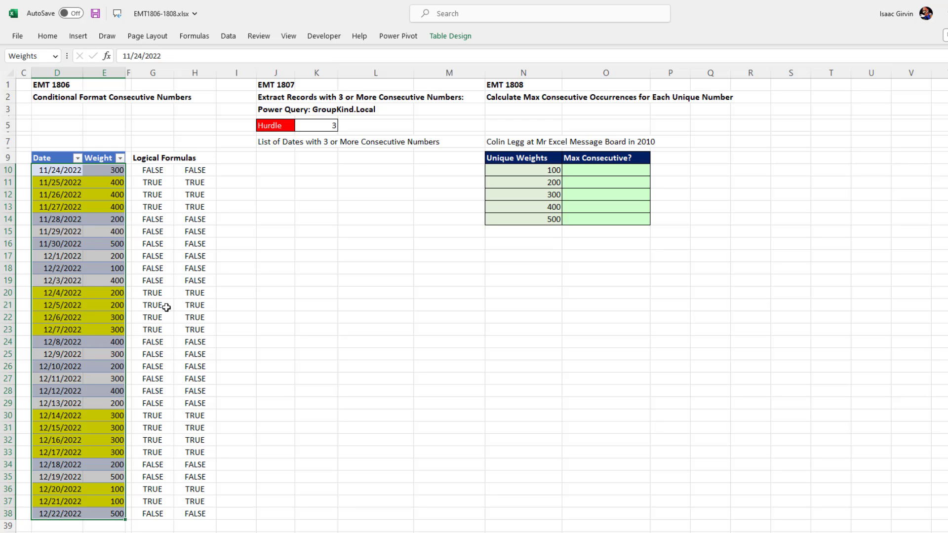
click(152, 171)
double_click(152, 172)
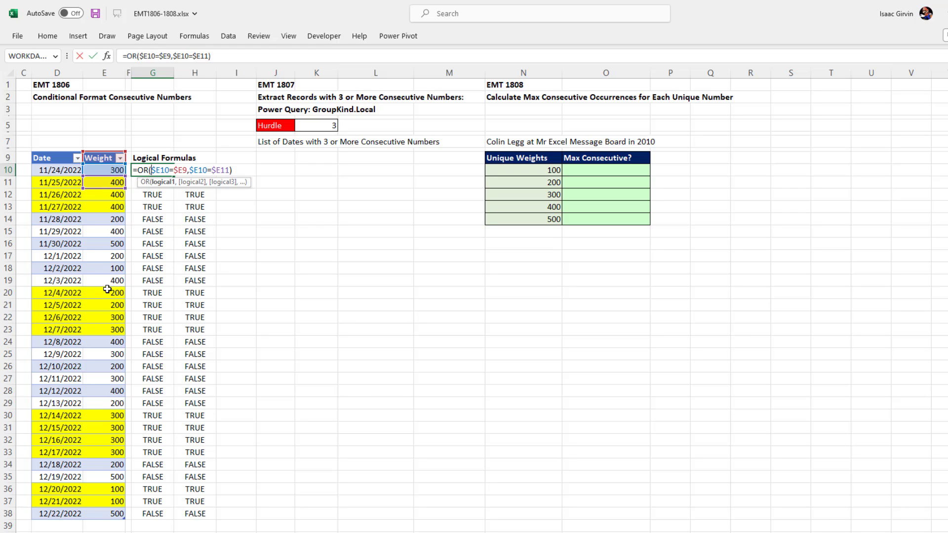
key(Escape)
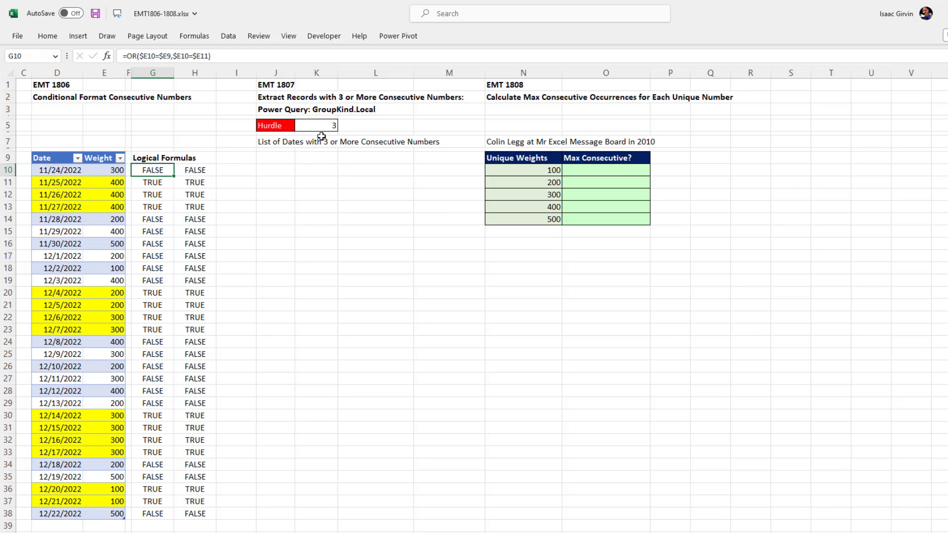